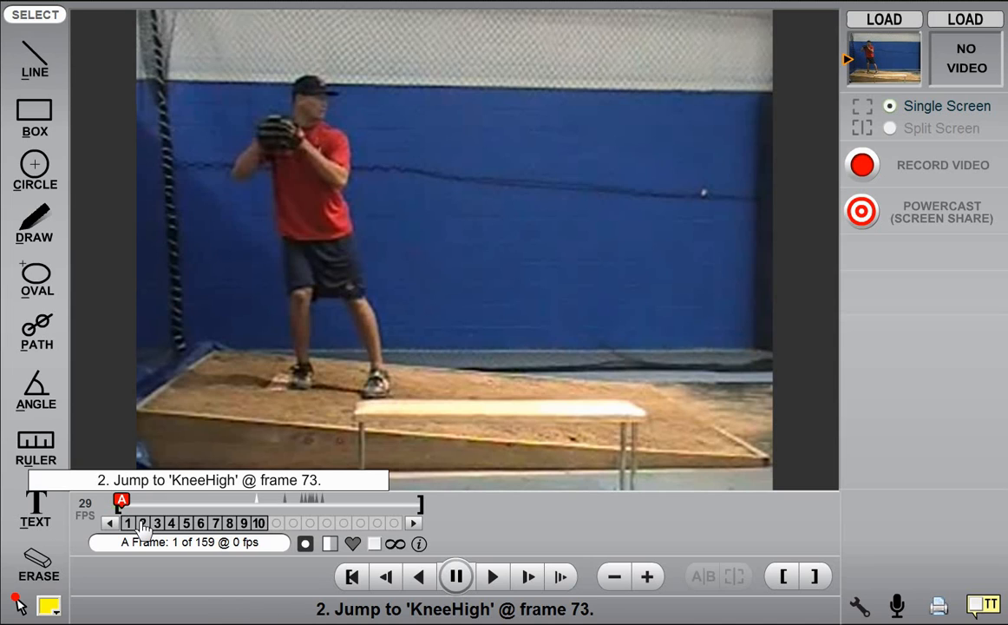
Review the pitcher video's keyframes in order: KneeHigh, BallDown, Land, ArmCocked, ArmSlot and Release
left_click(143, 524)
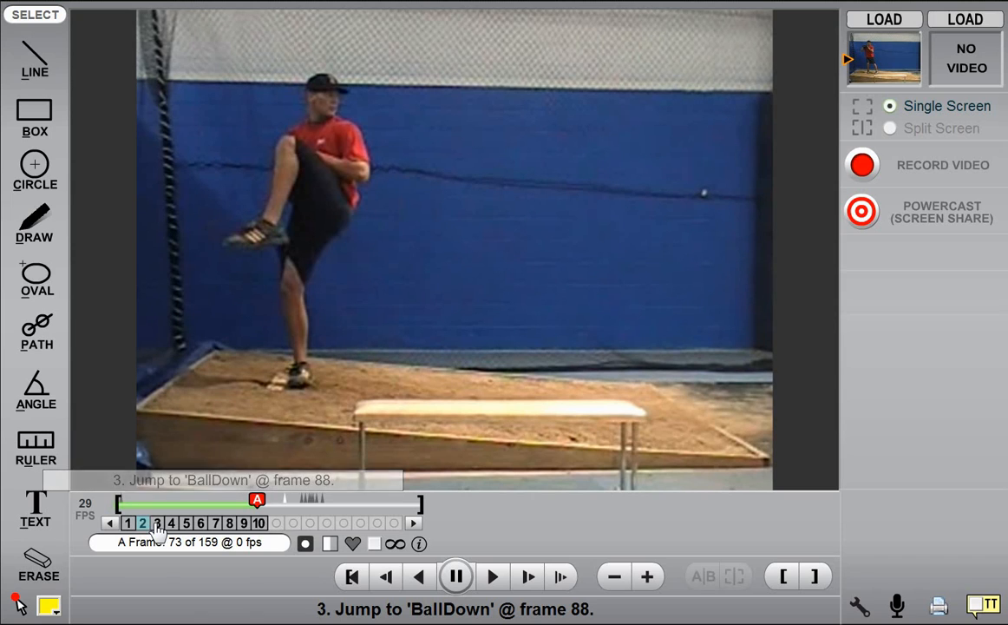
left_click(158, 527)
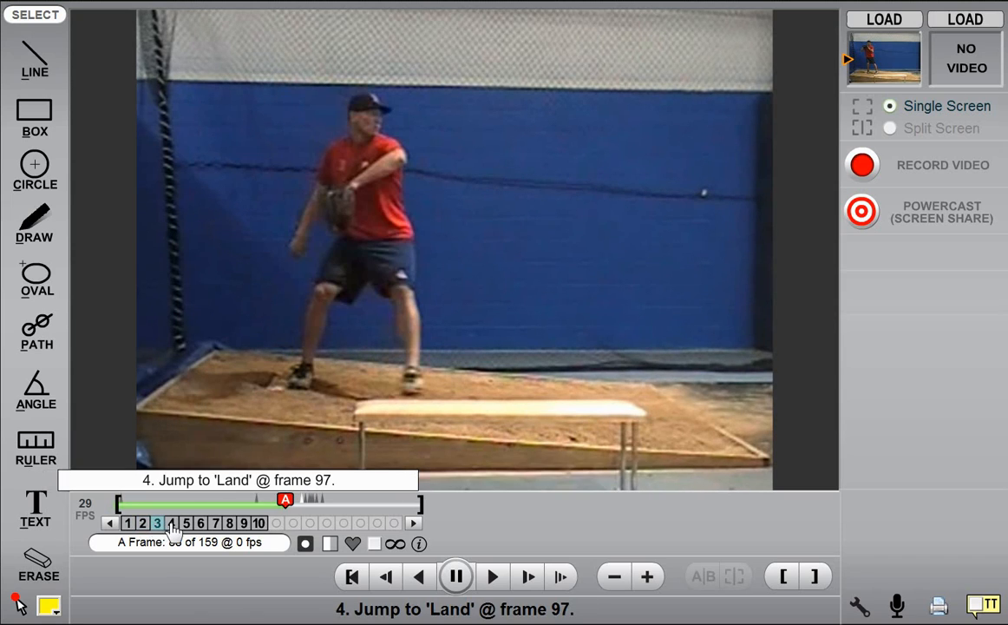
left_click(173, 526)
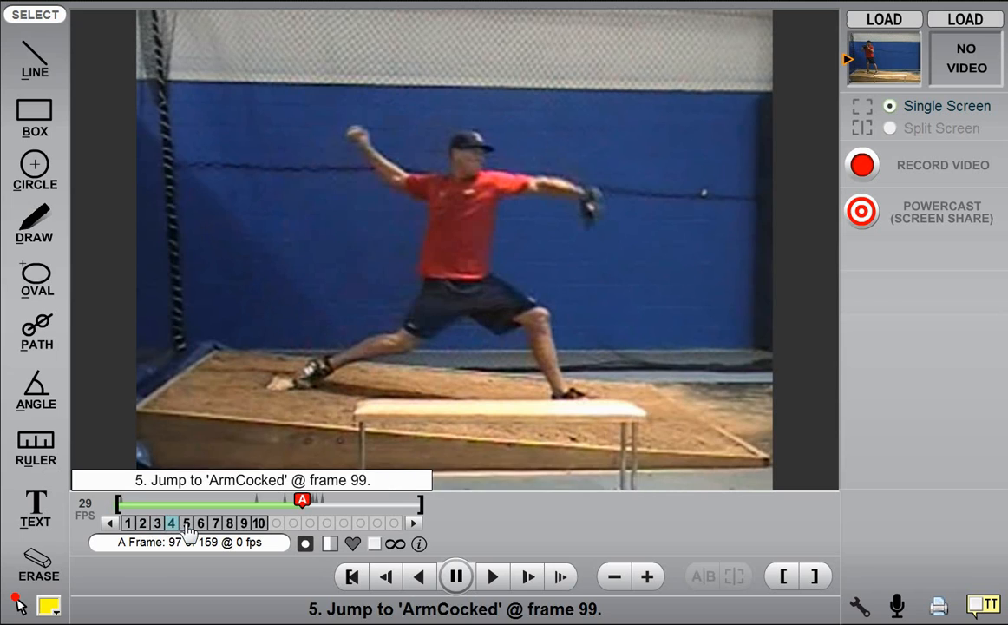
left_click(186, 526)
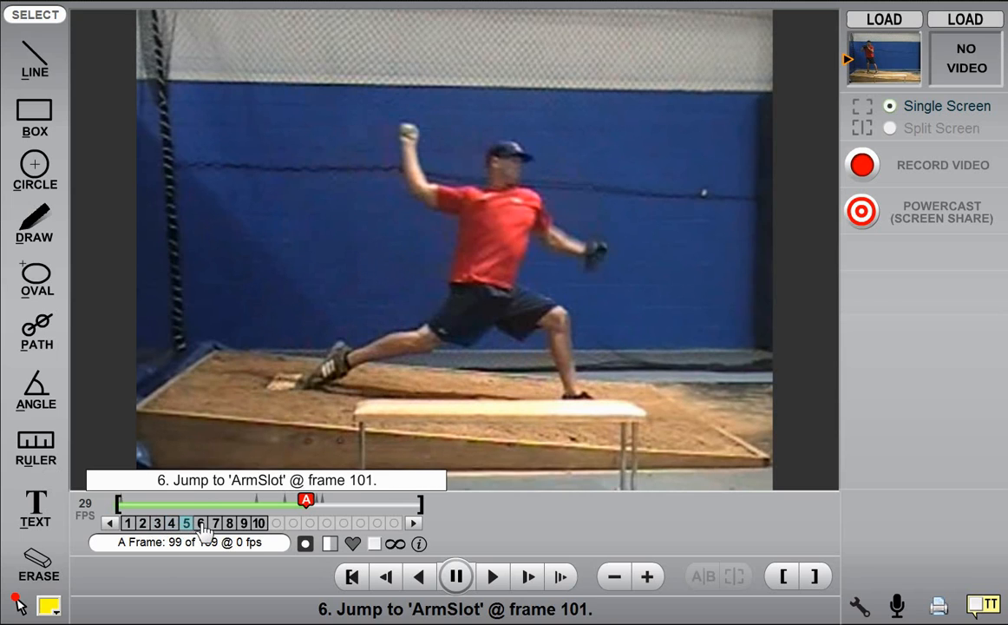
left_click(201, 526)
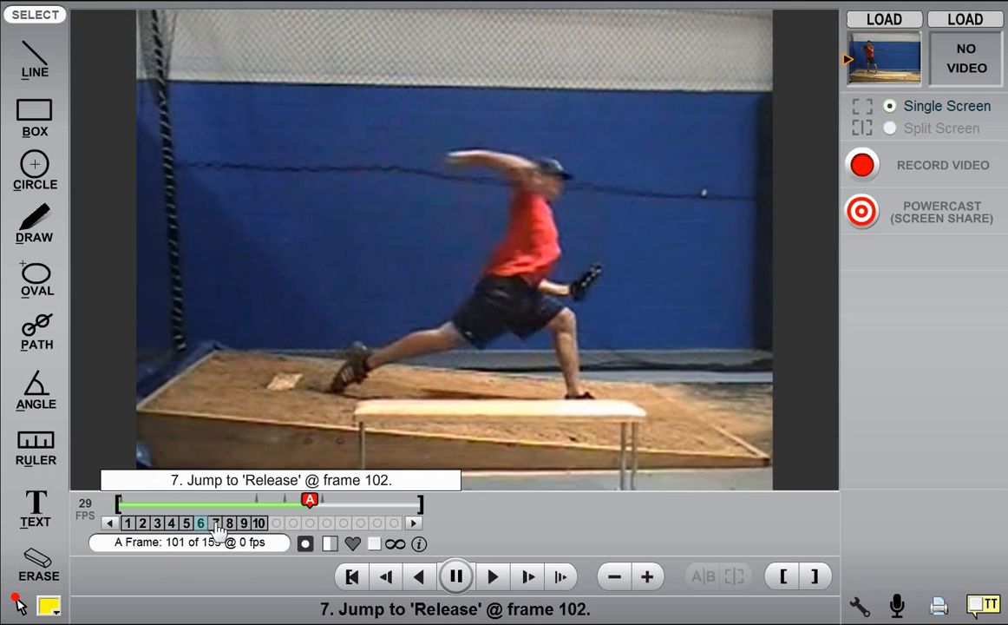
left_click(216, 526)
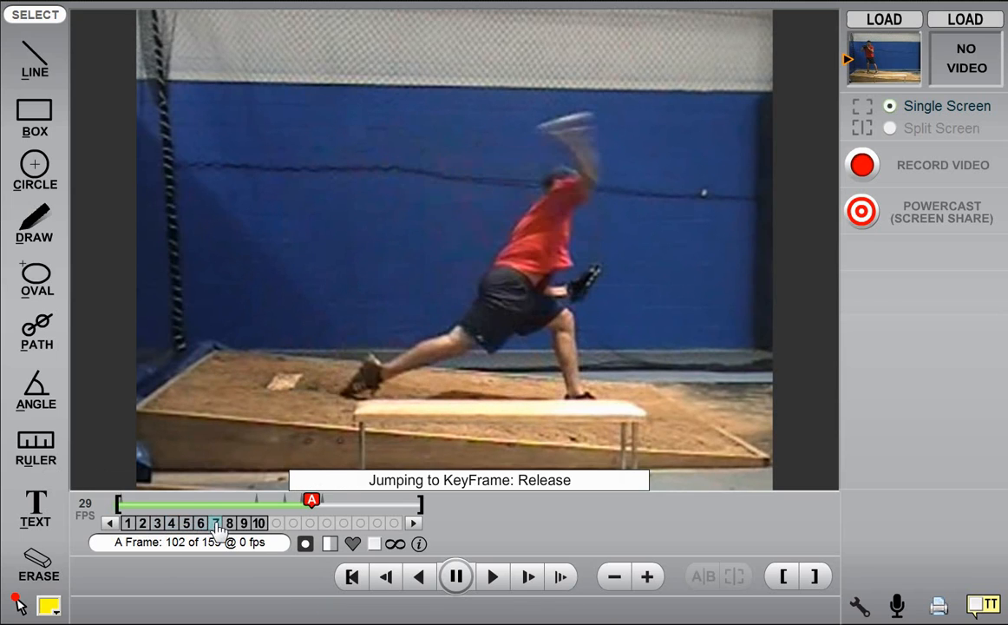
Scrub the pitcher video forward from the Release keyframe to frame 106, and back to frame 93
scroll(216, 527, "down", 4)
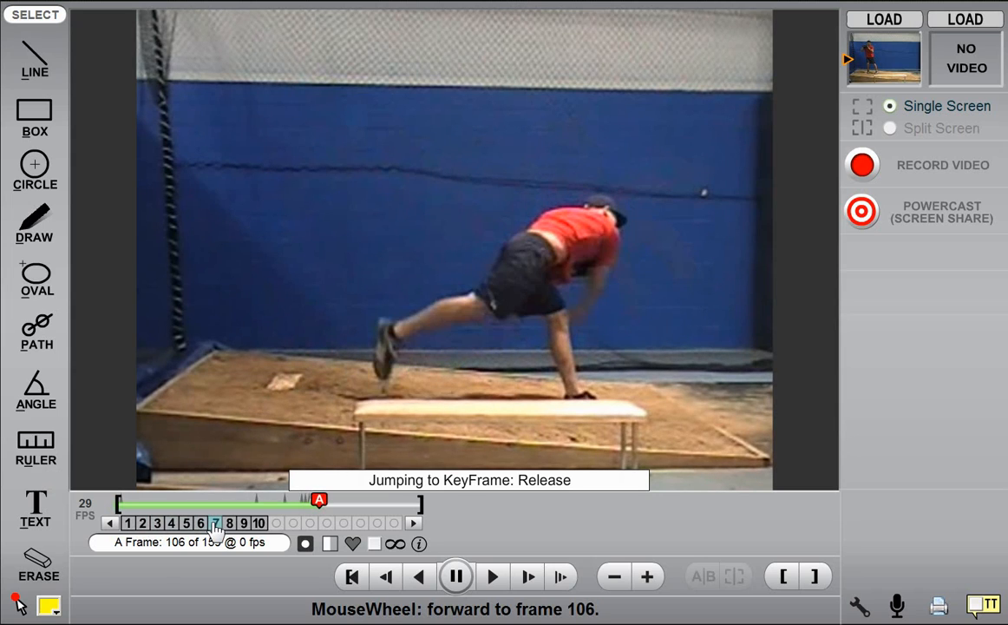
scroll(216, 527, "up", 5)
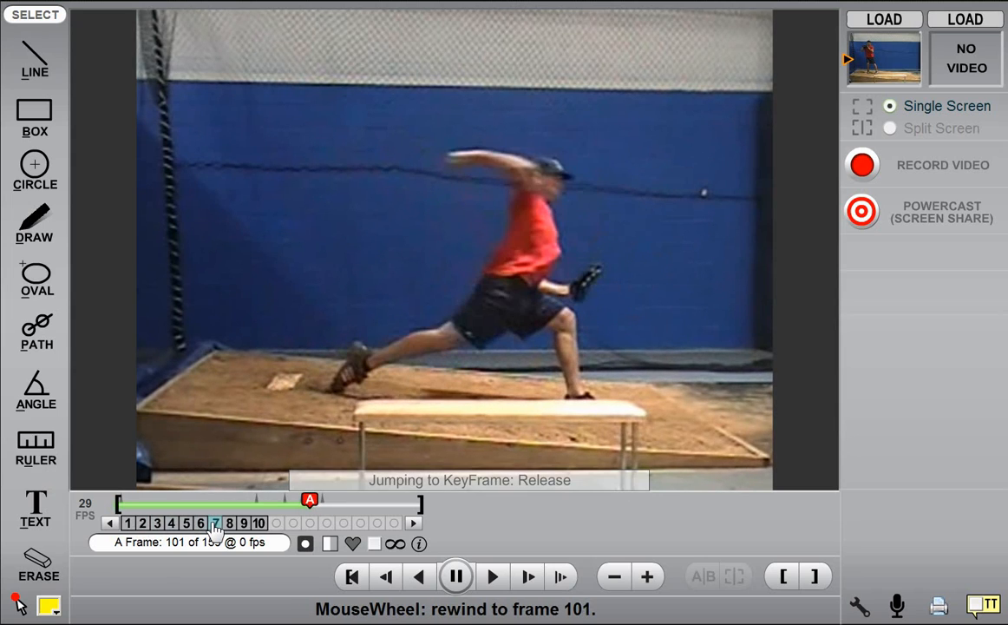
scroll(216, 528, "up", 5)
scroll(216, 528, "up", 3)
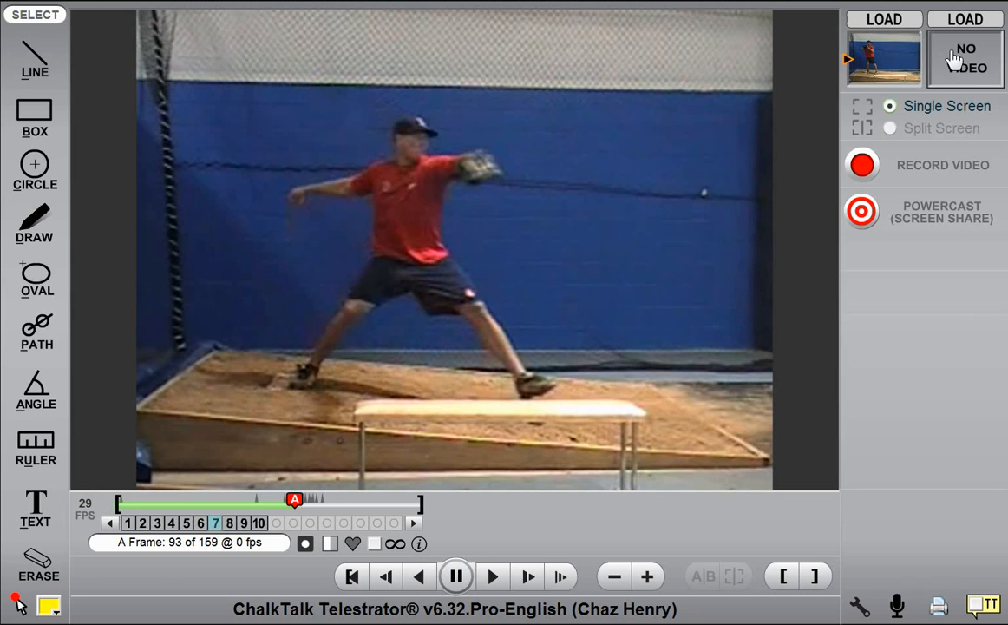
Search the public videos for "farm" and load the Pitch - Sideview video tagged "ky2010 farm" into the empty second video slot
left_click(950, 29)
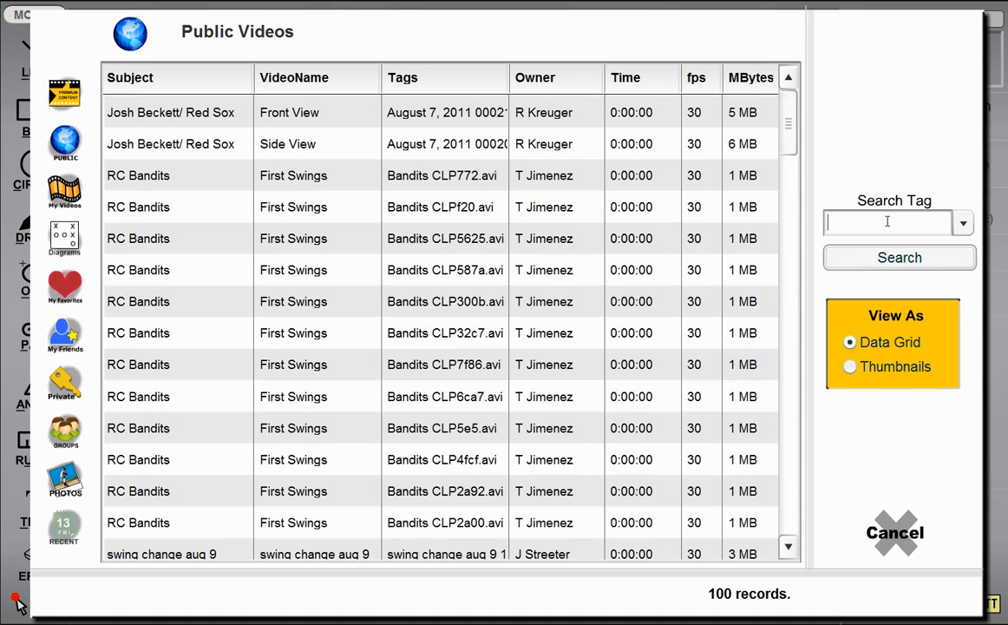
type("farm")
key("Return")
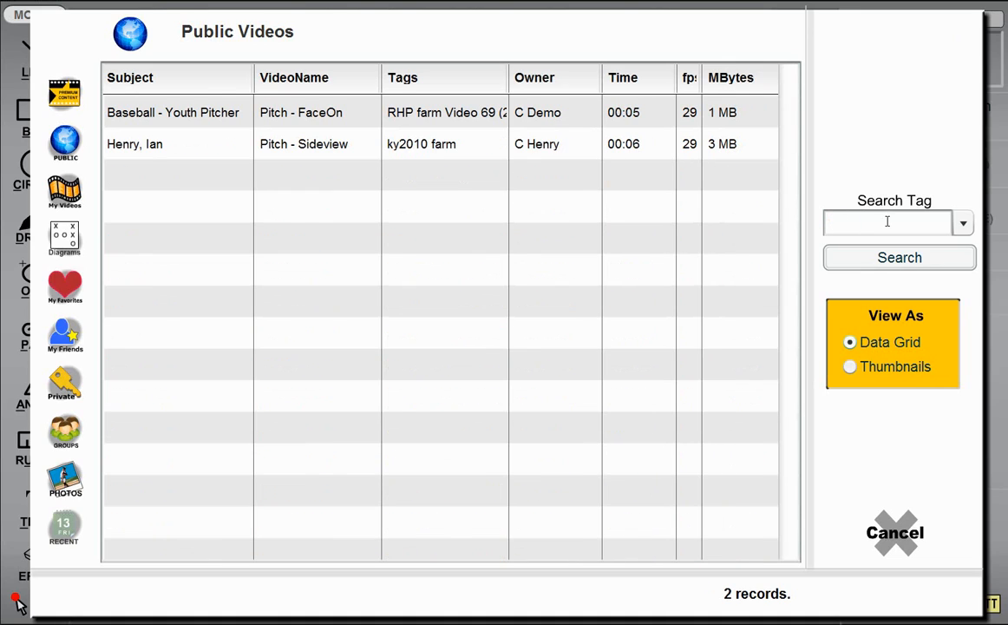
left_click(460, 153)
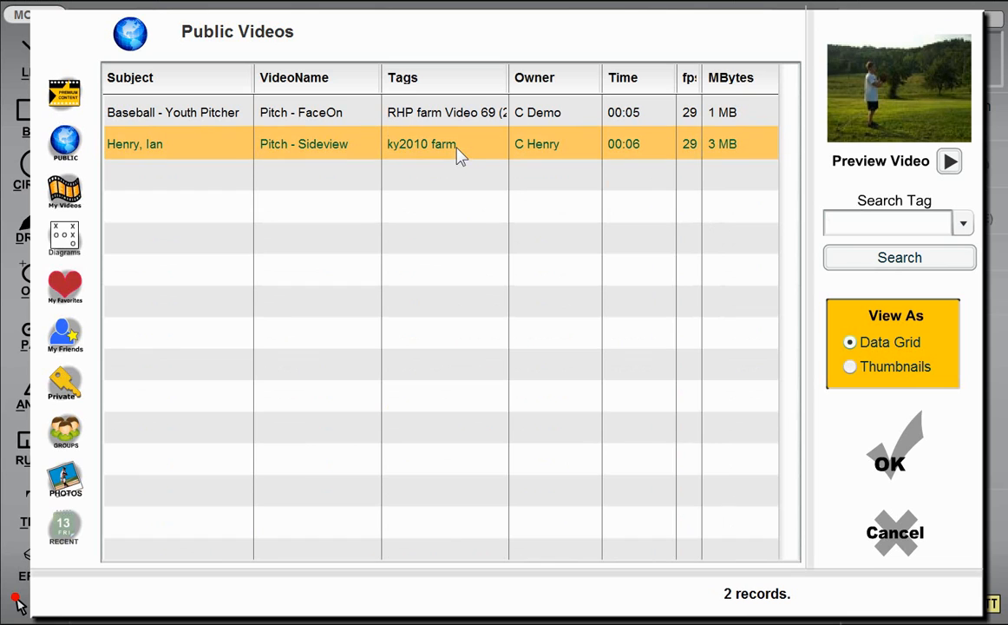
left_click(881, 465)
left_click(959, 80)
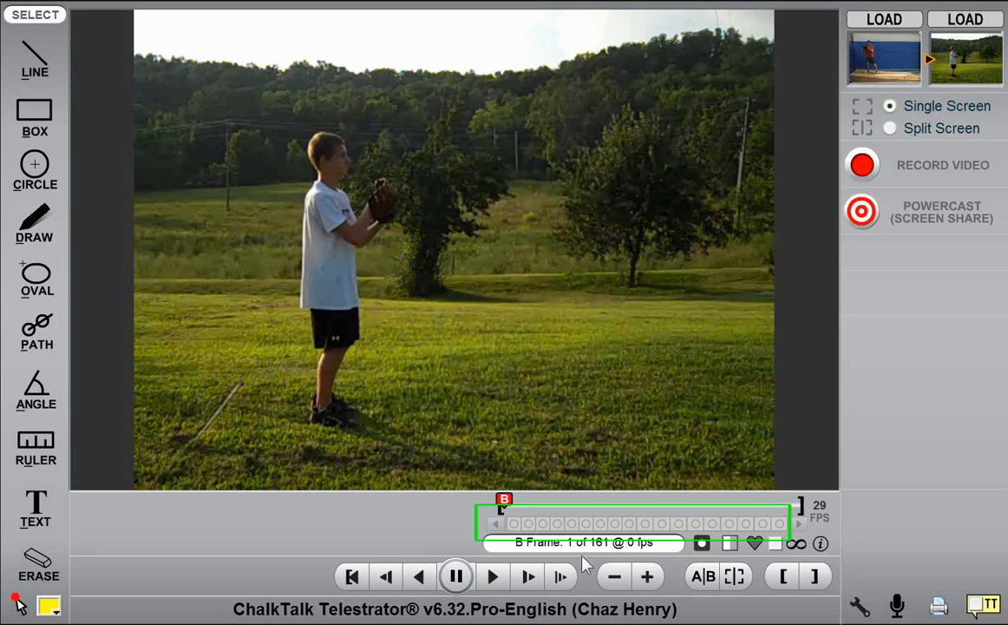
Open the keyframe editor for video B and add two blank positions
left_click(702, 545)
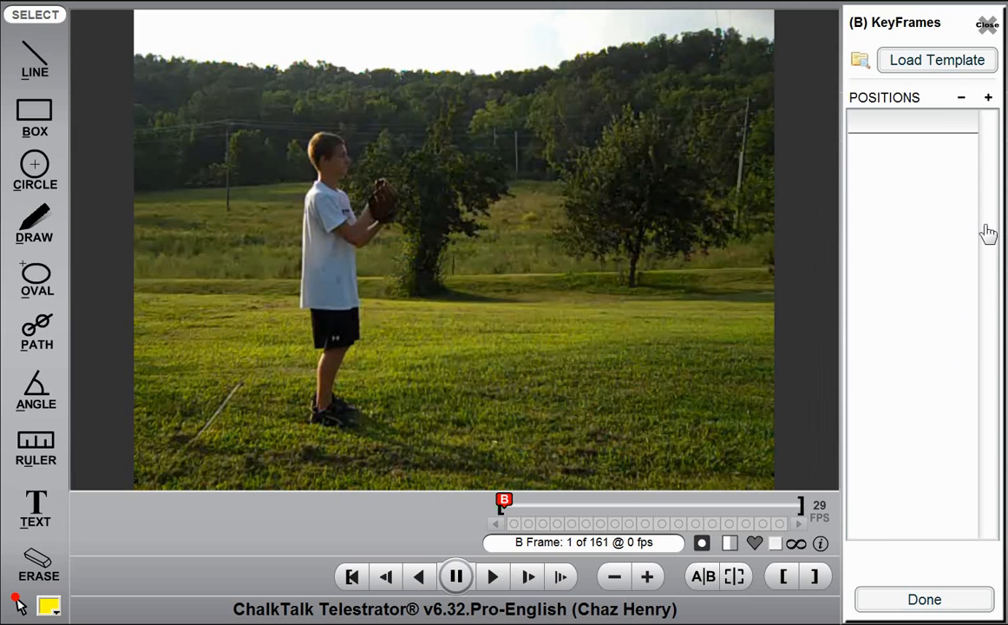
left_click(988, 98)
left_click(988, 98)
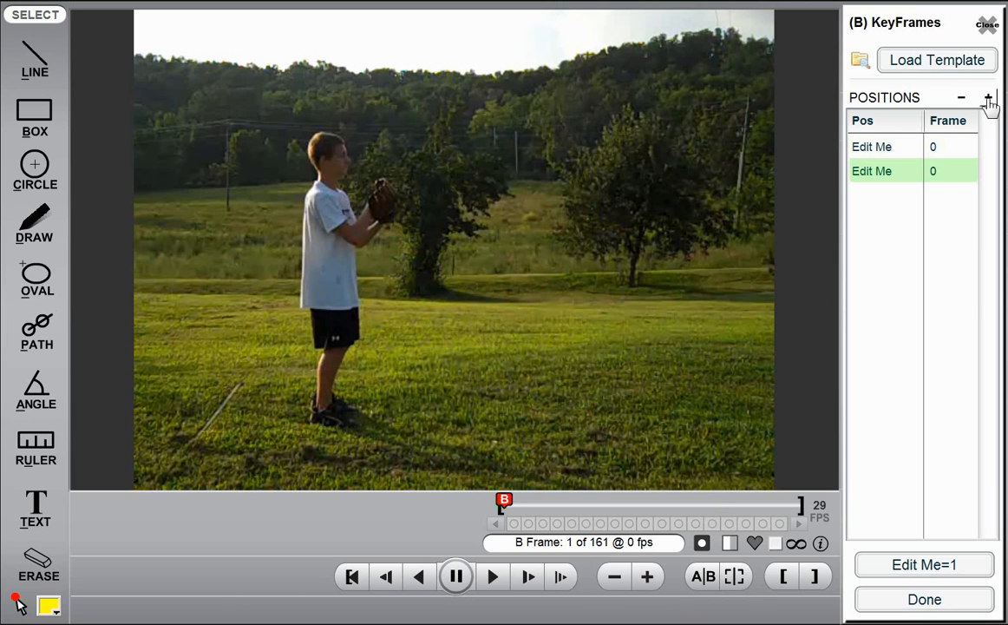
Name the first keyframe position Set and the second one Step
left_click(898, 147)
left_click(897, 148)
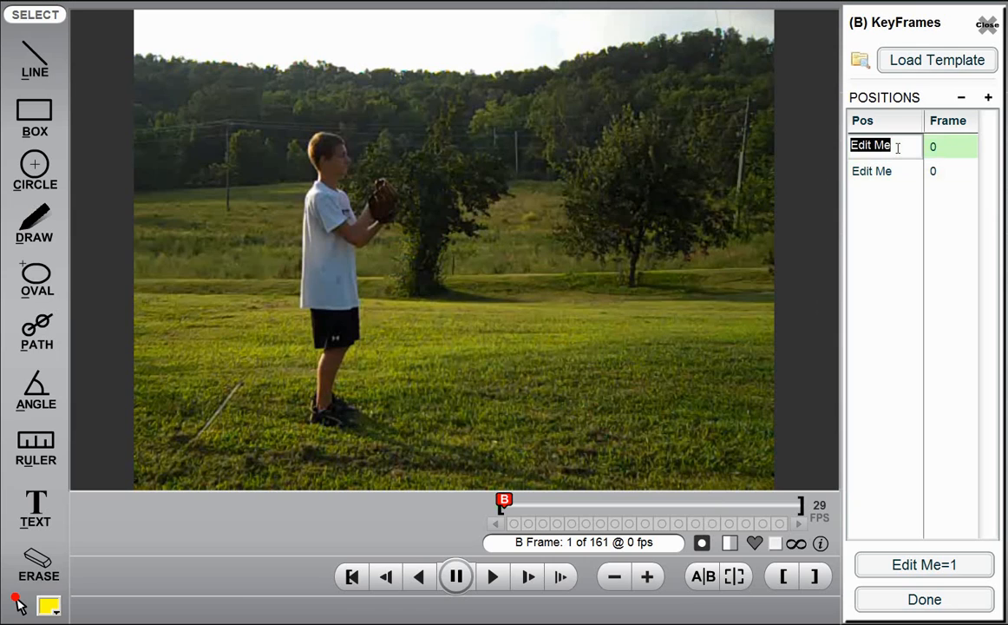
type("Set")
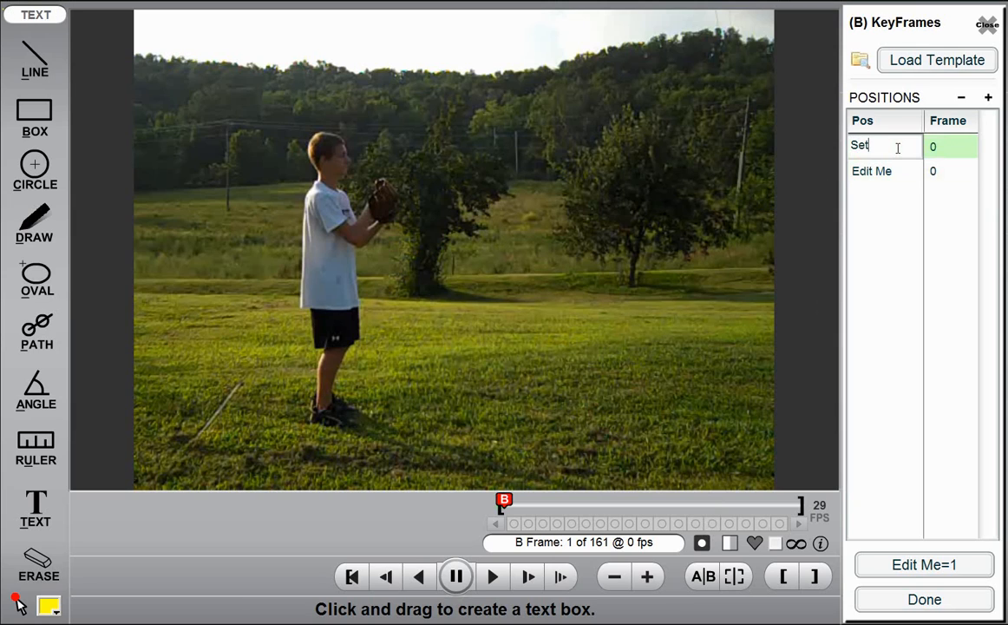
left_click(883, 172)
left_click(883, 173)
type("S")
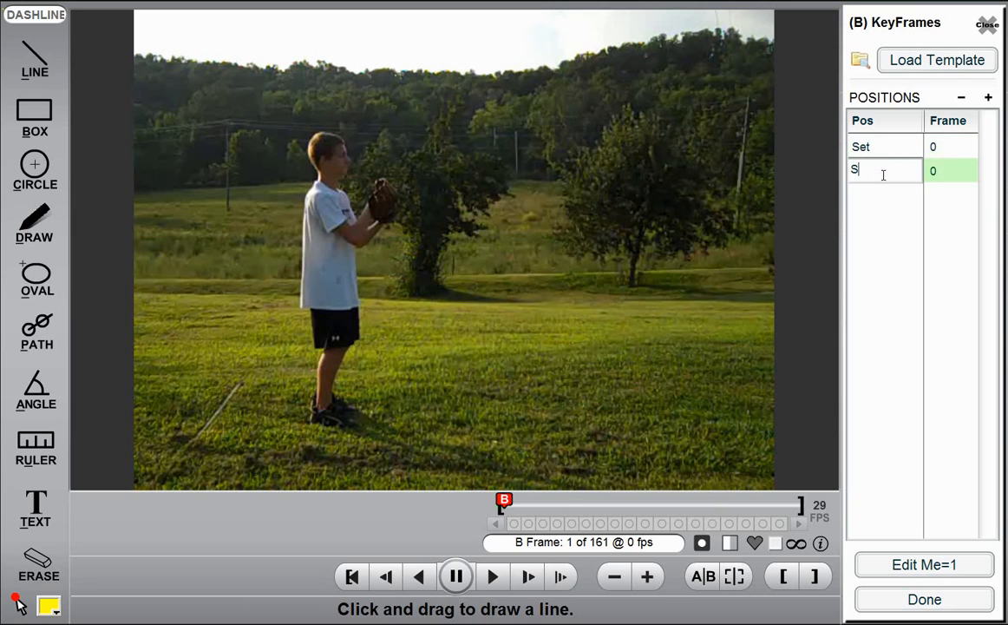
type("tep")
key("Return")
left_click(883, 172)
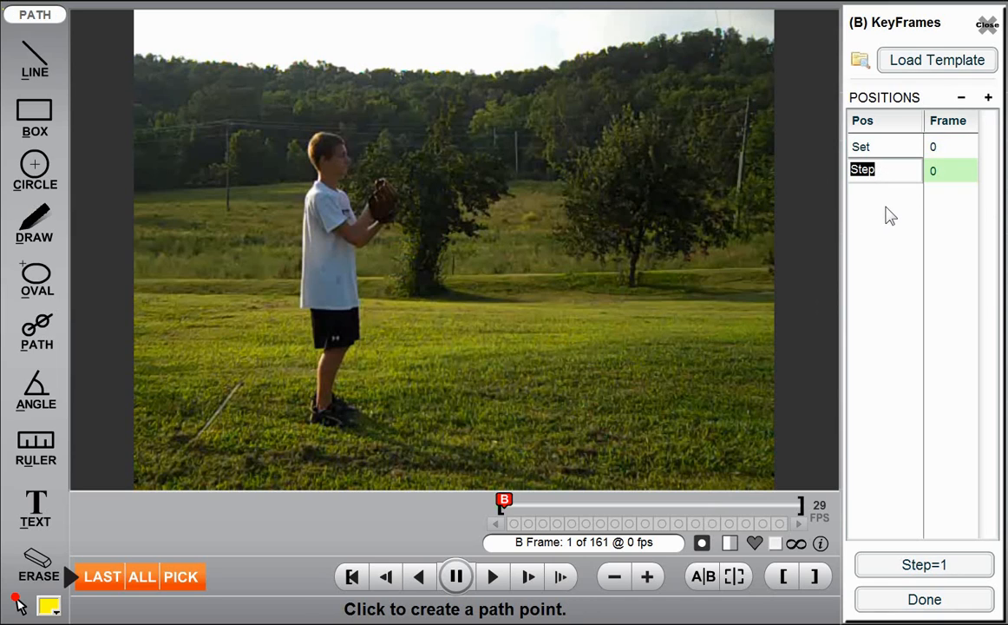
Delete both the Set and Step positions from the keyframe list
double_click(884, 147)
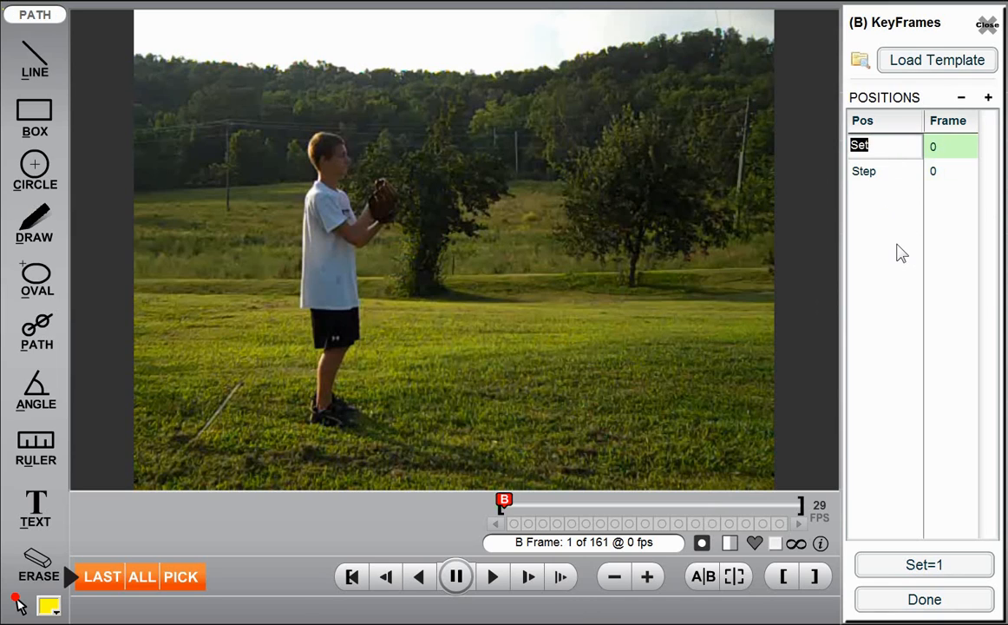
left_click(897, 244)
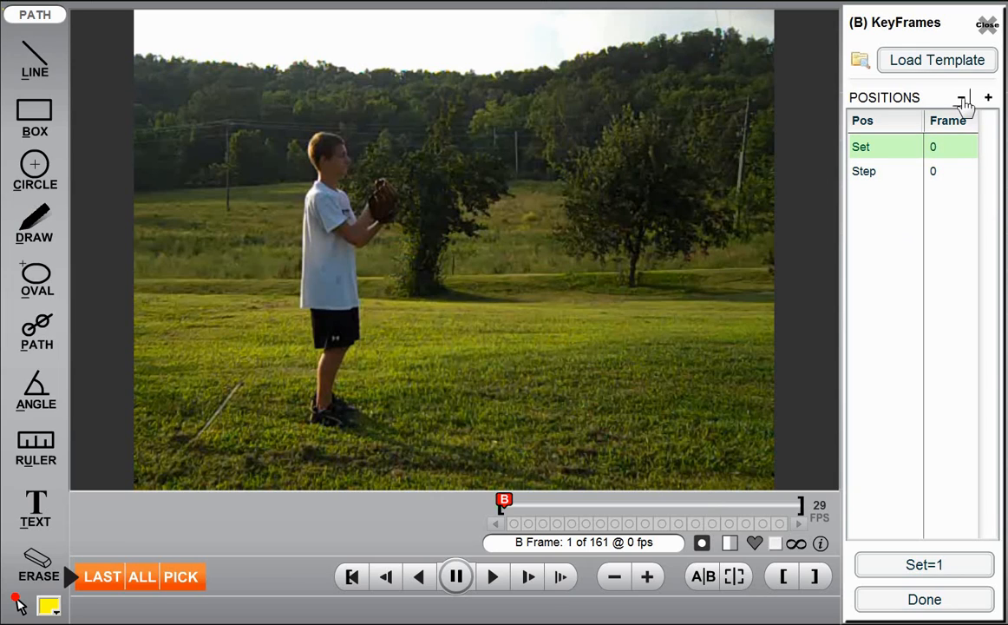
left_click(963, 100)
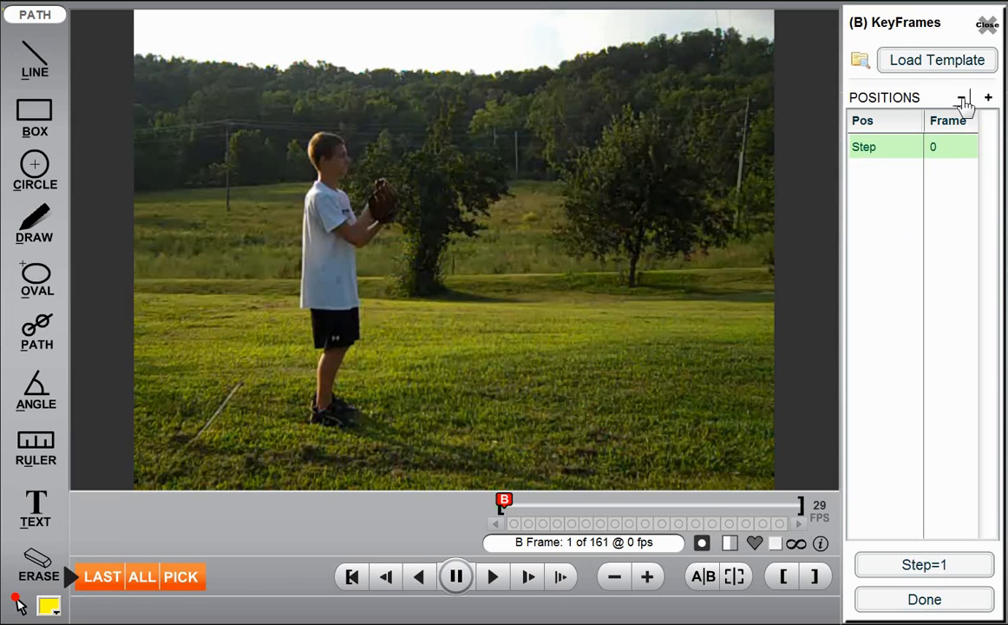
left_click(962, 100)
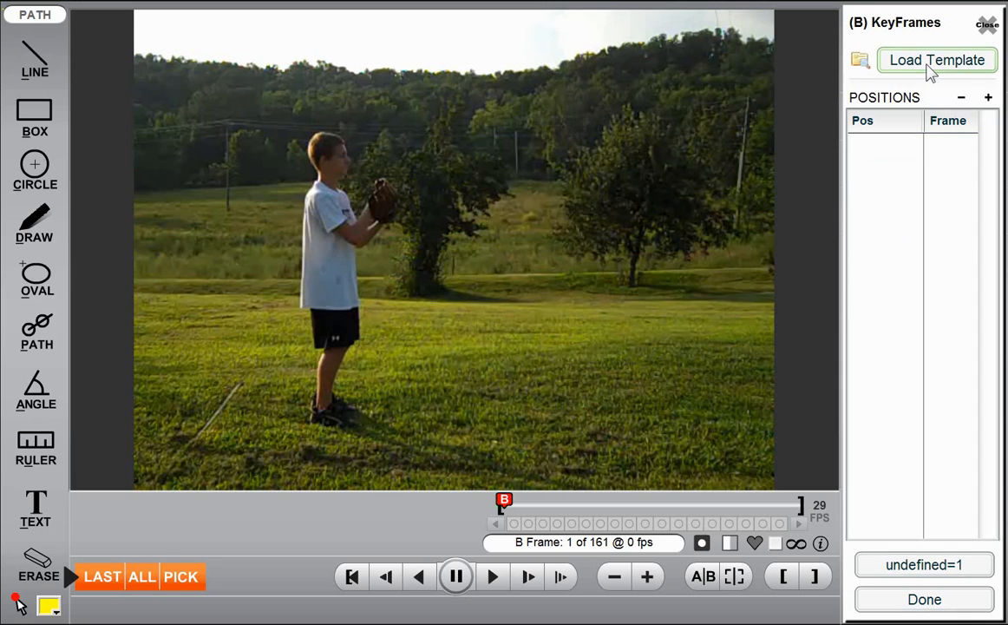
Load the Baseball keyframe template for the Pitch-WindUp movement into video B
left_click(930, 70)
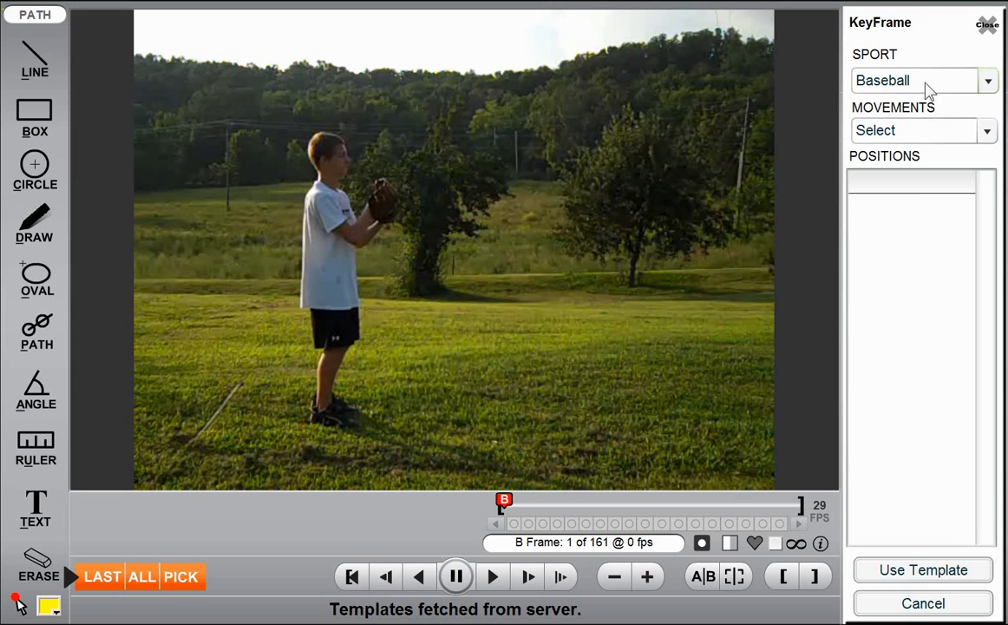
left_click(928, 87)
left_click(886, 136)
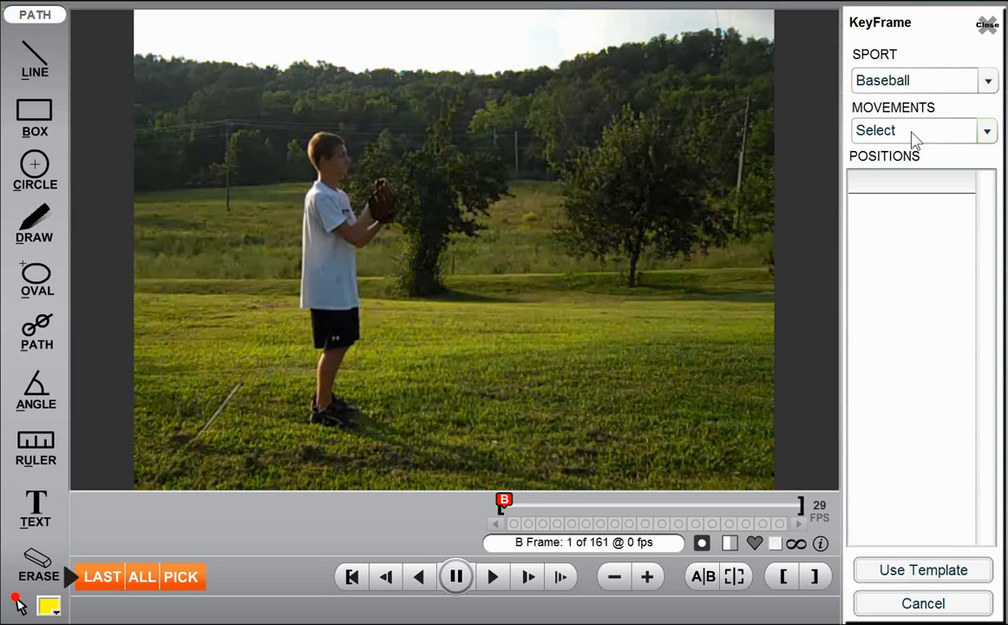
left_click(914, 138)
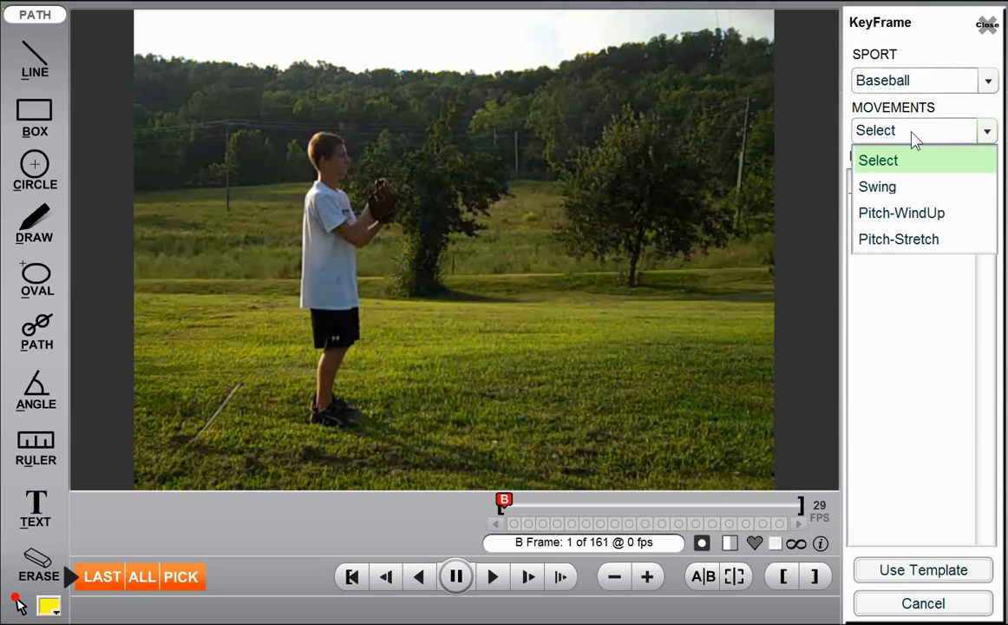
left_click(959, 219)
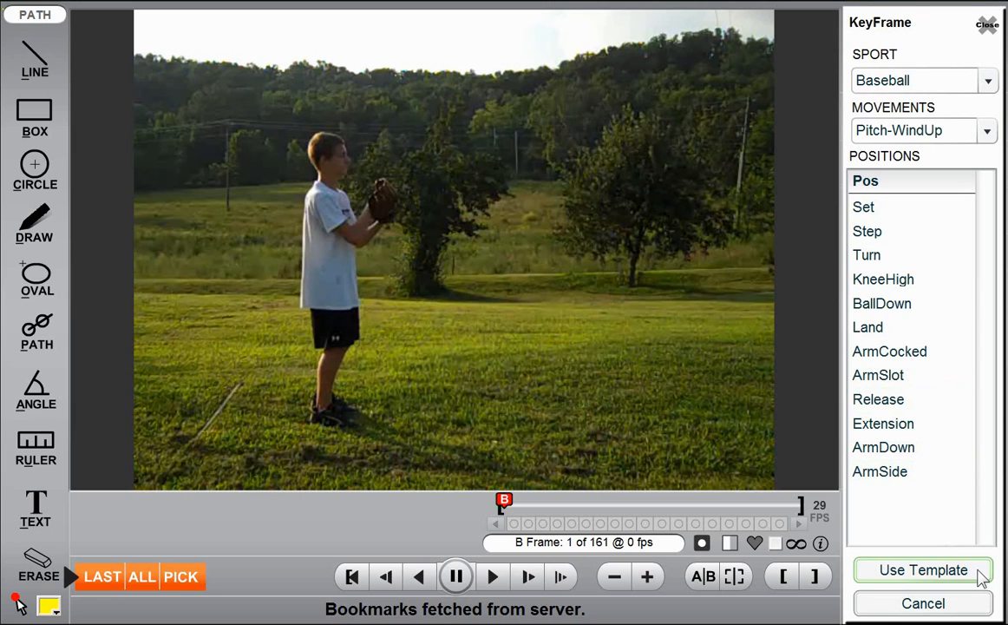
left_click(979, 573)
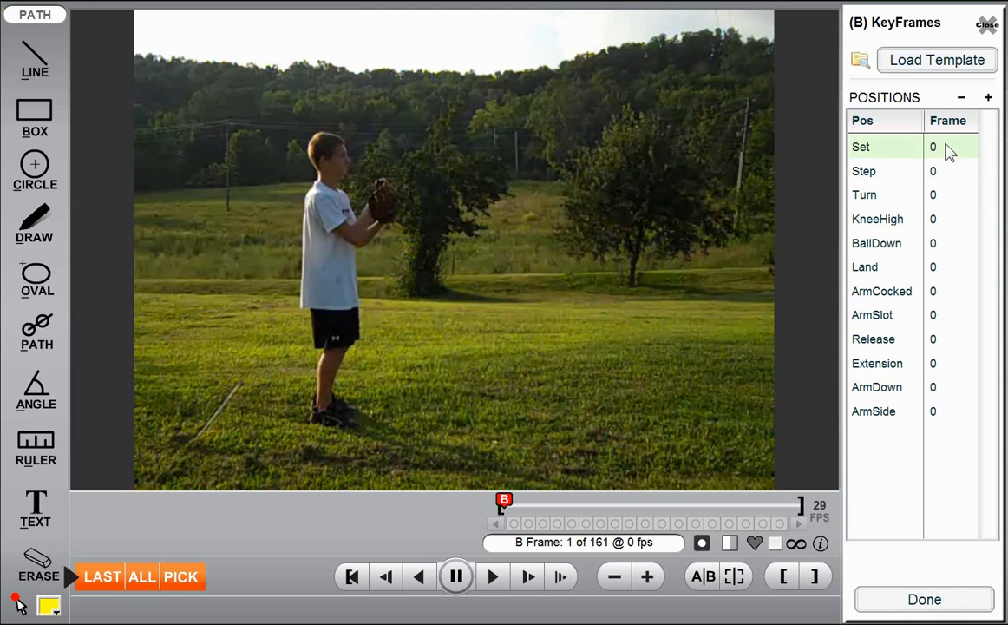
Assign the Set position to frame 1 of video B
left_click(949, 149)
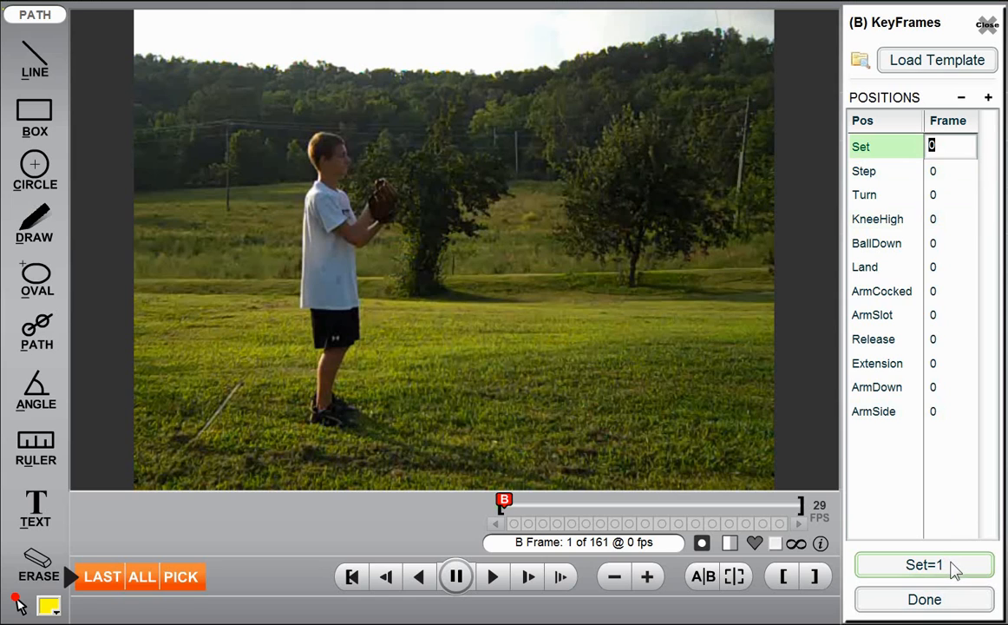
mouse_move(505, 503)
left_mouse_down()
mouse_move(539, 511)
mouse_move(503, 504)
left_mouse_up()
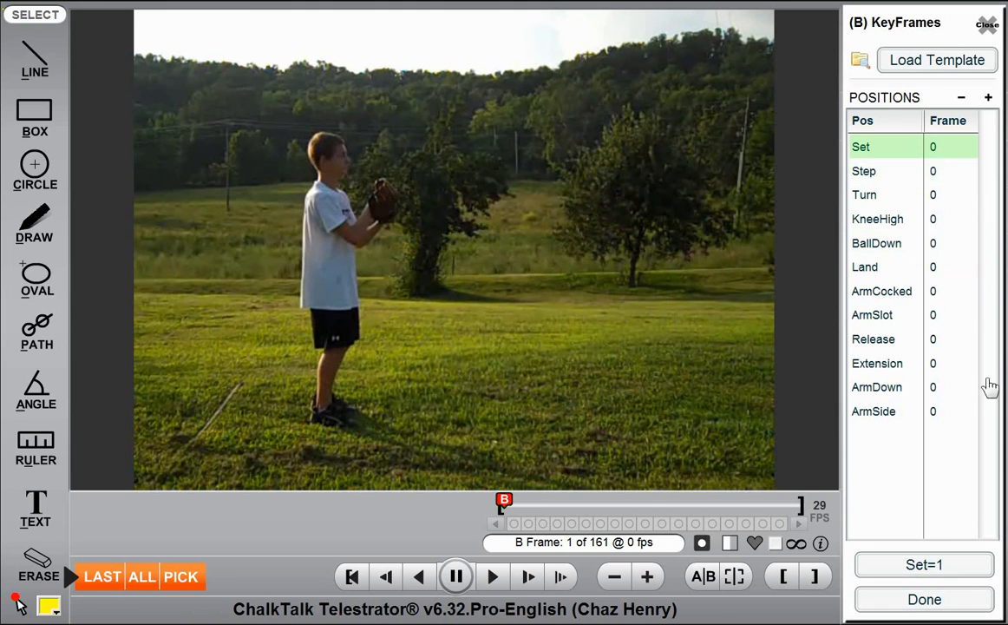
left_click(981, 566)
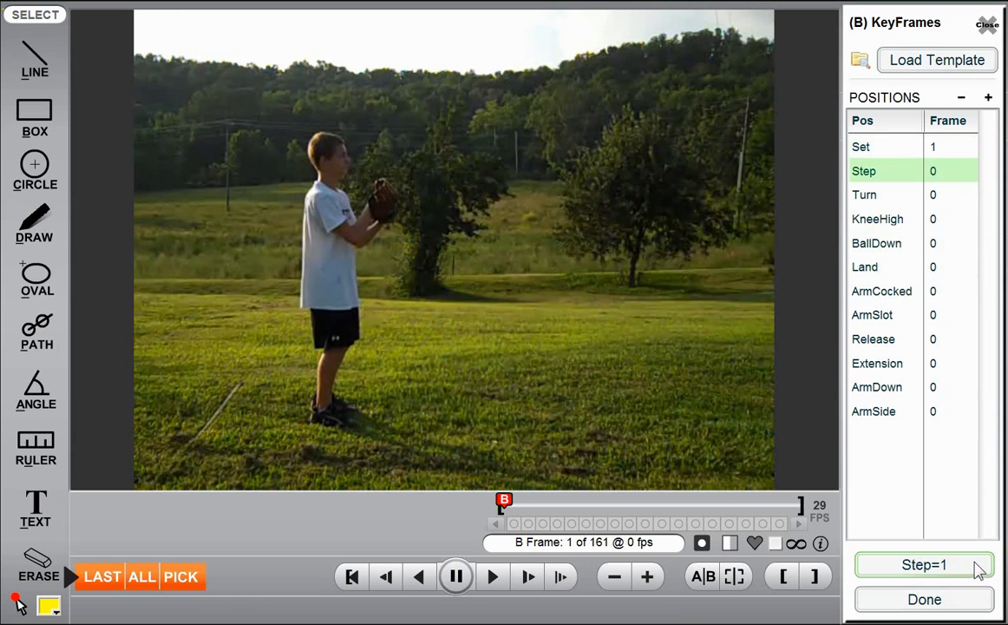
Advance video B to frame 24 and assign that frame to the Step position
scroll(941, 531, "down", 15)
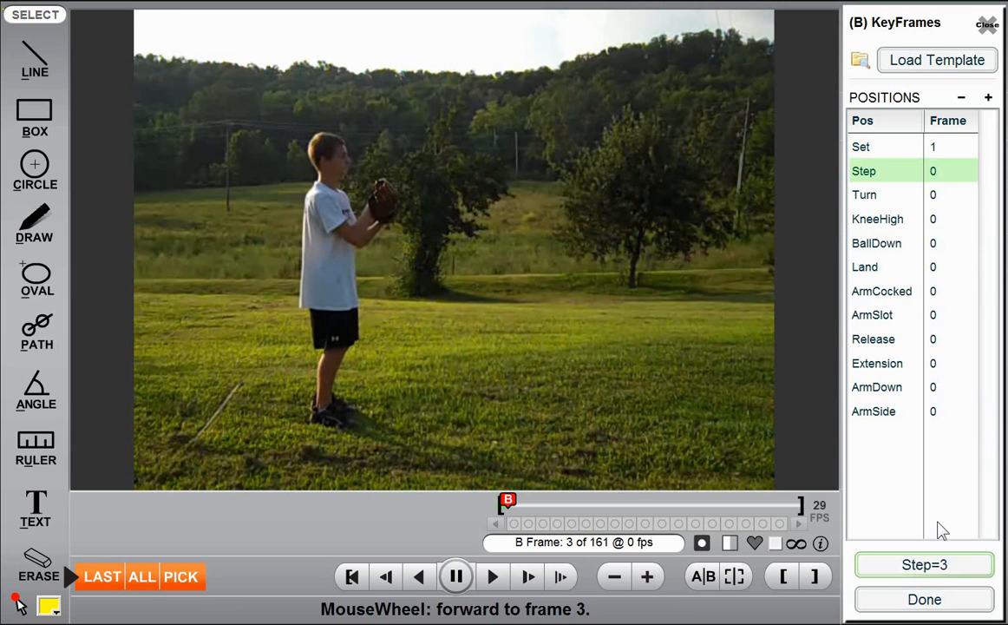
scroll(941, 527, "down", 8)
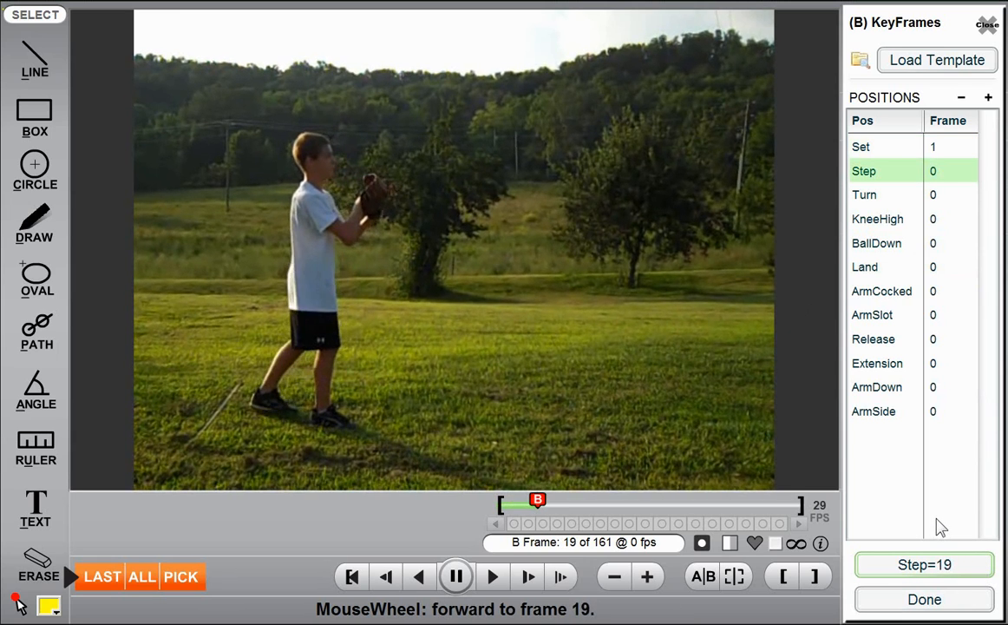
left_click(989, 565)
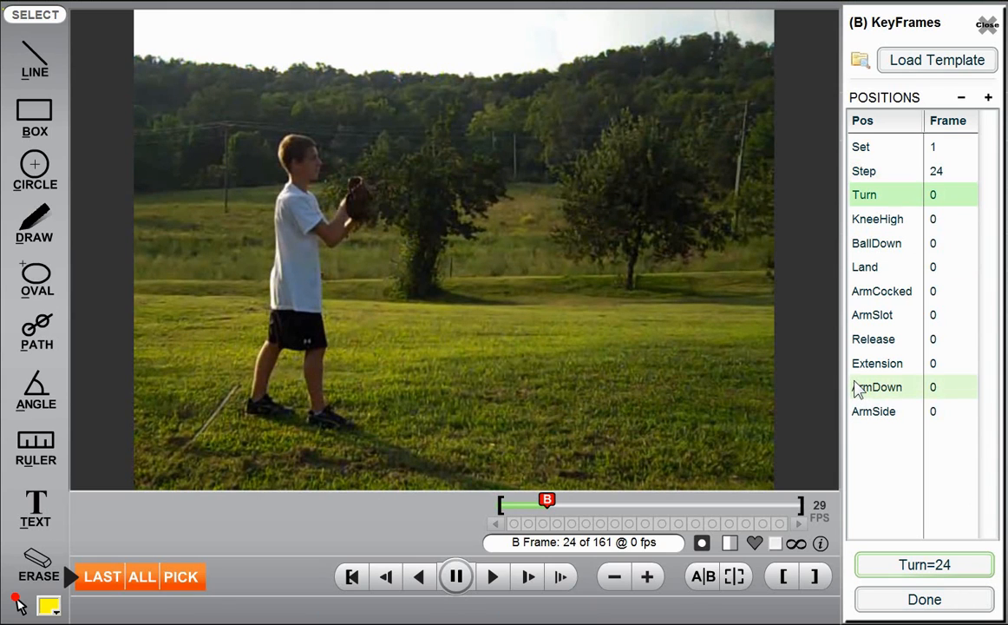
Advance video B to frame 51 and assign that frame to the Turn position
scroll(857, 388, "down", 12)
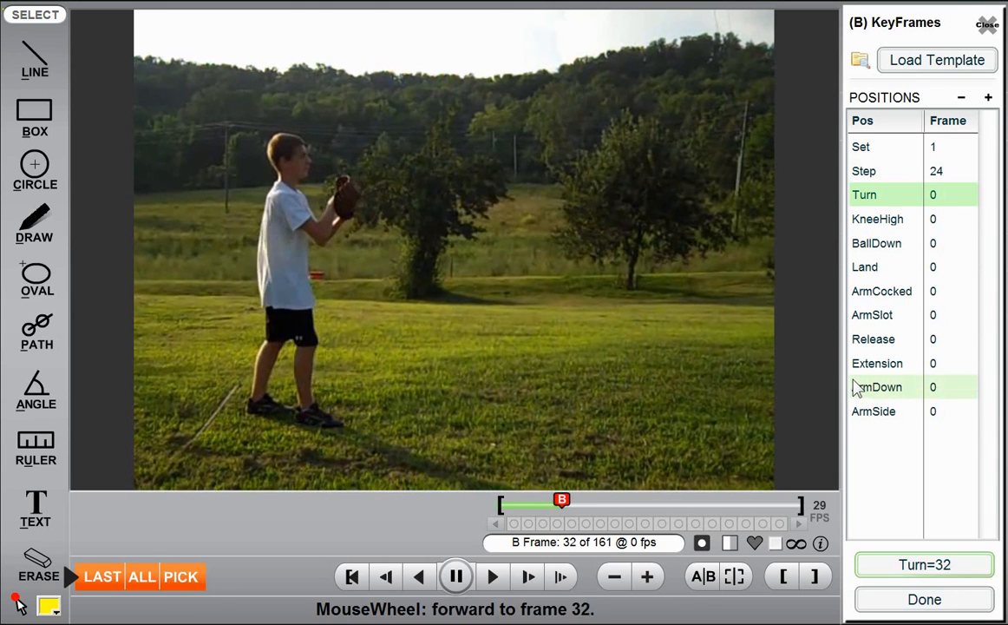
scroll(857, 388, "down", 14)
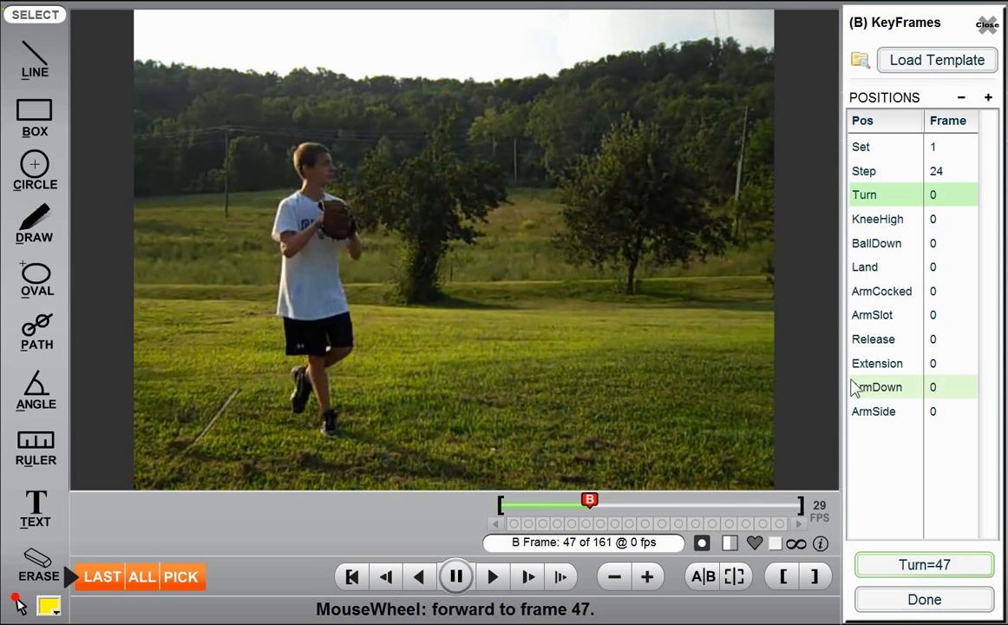
scroll(856, 389, "down", 1)
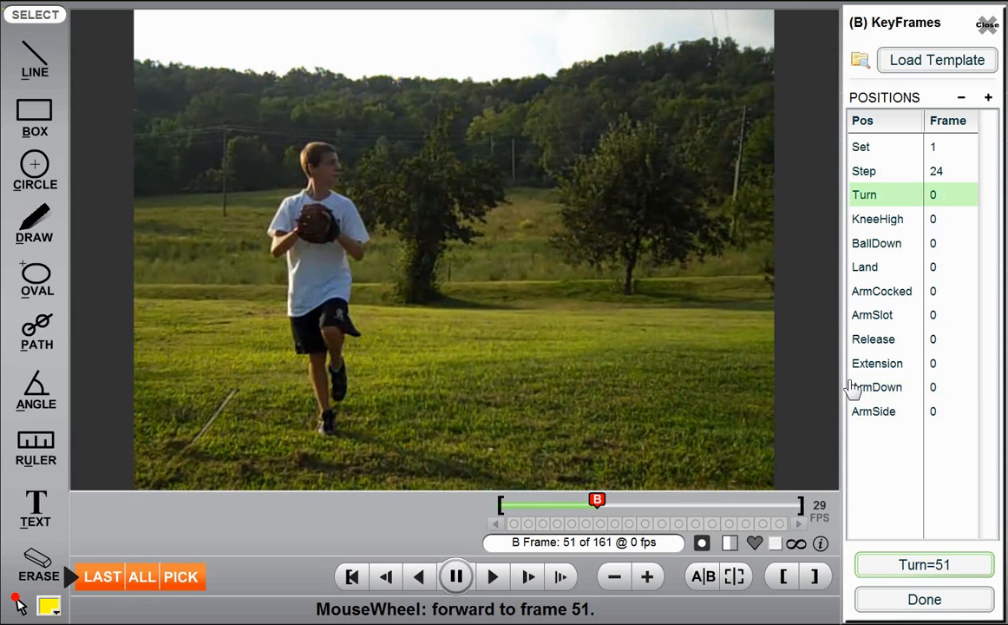
left_click(970, 573)
Set the ArmSide position to frame 97 and finish editing the keyframes of video B
scroll(954, 540, "down", 6)
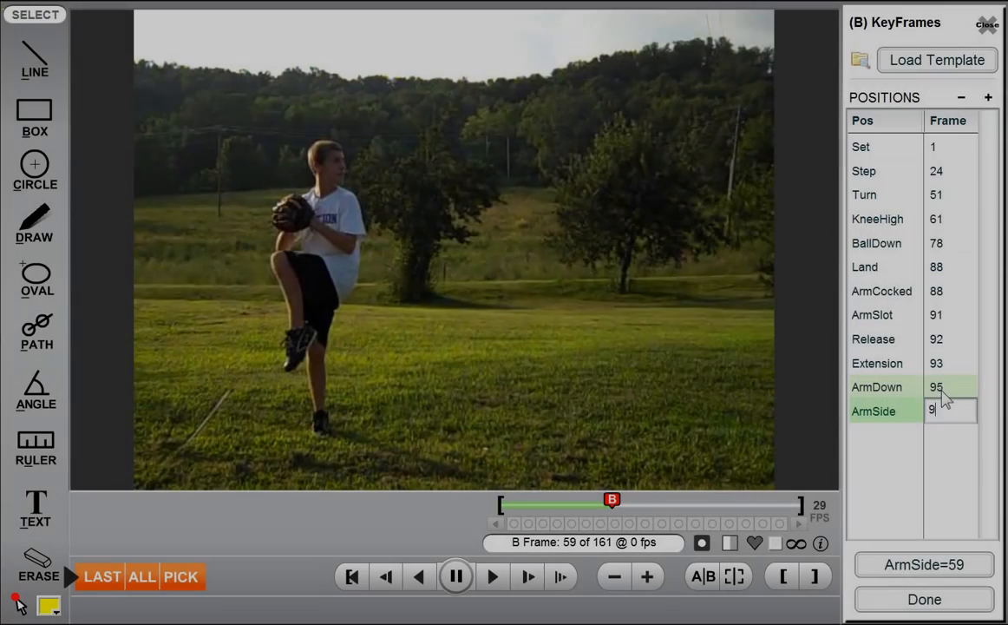
type("7")
key("Return")
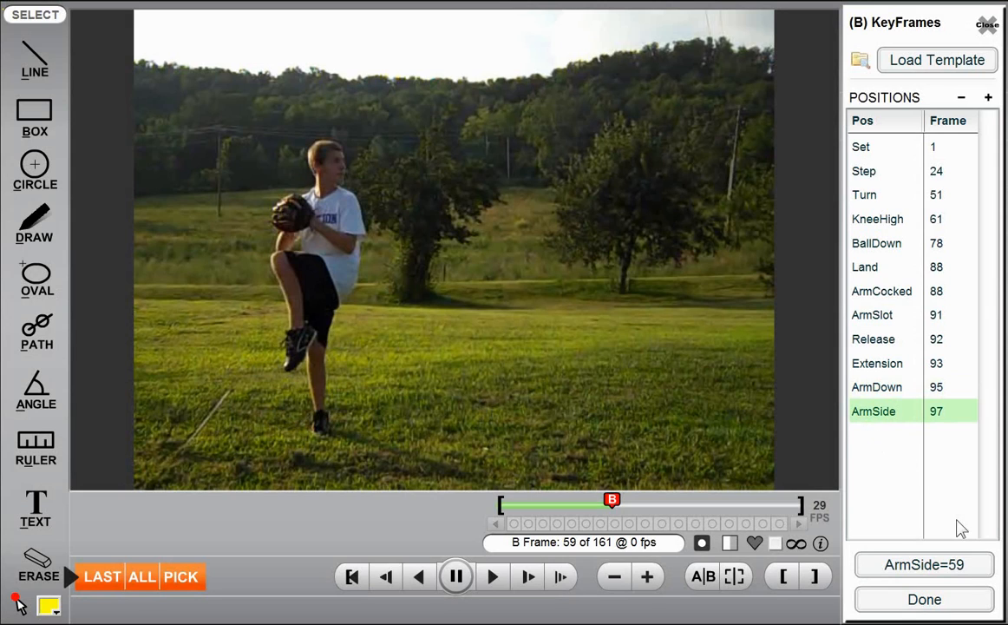
left_click(978, 607)
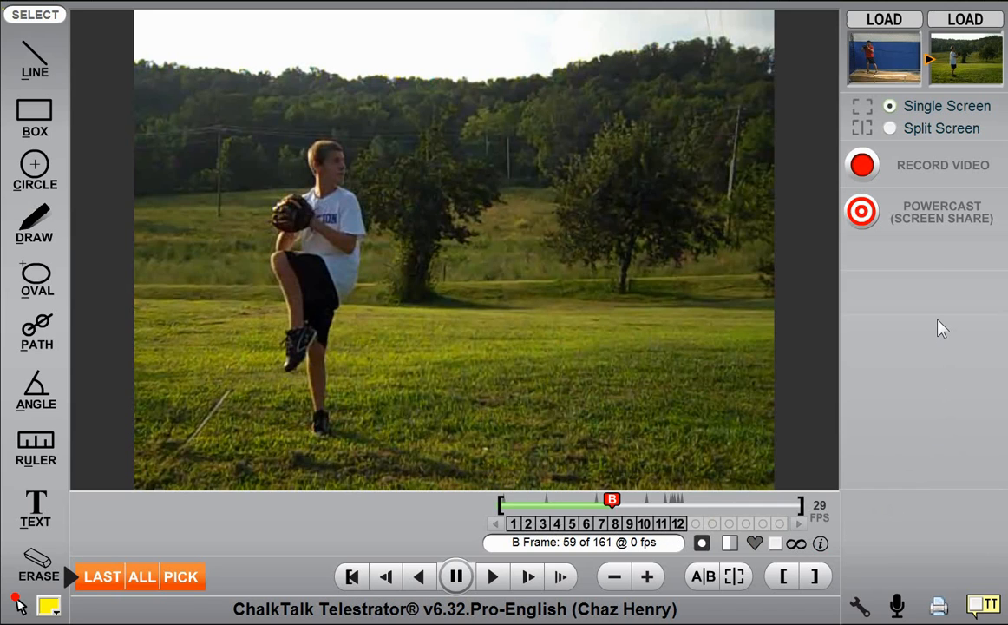
Show both videos in split screen and view video A at keyframes 1 and 4
left_click(891, 127)
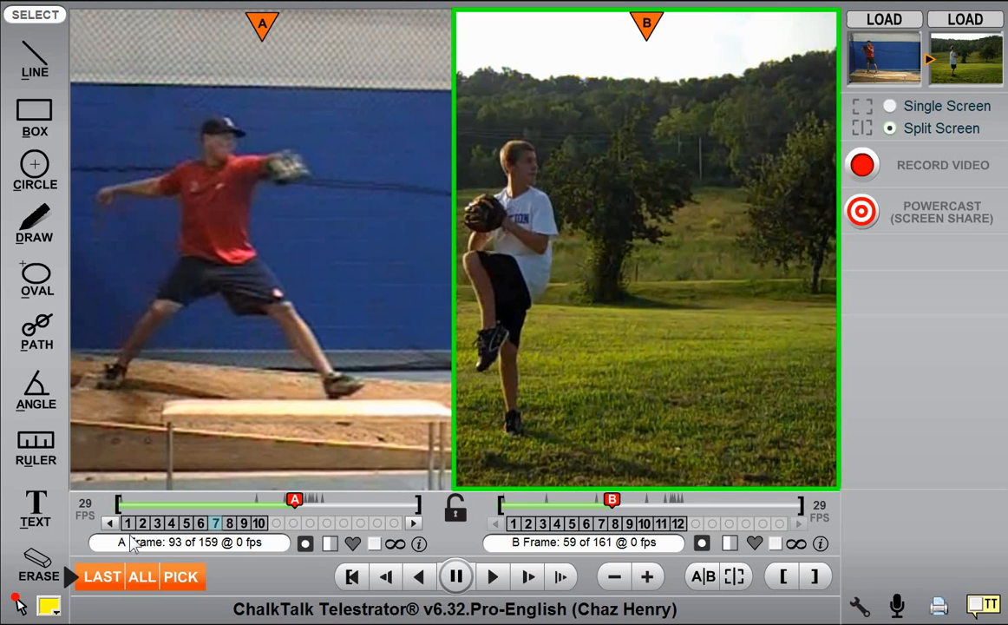
left_click(127, 523)
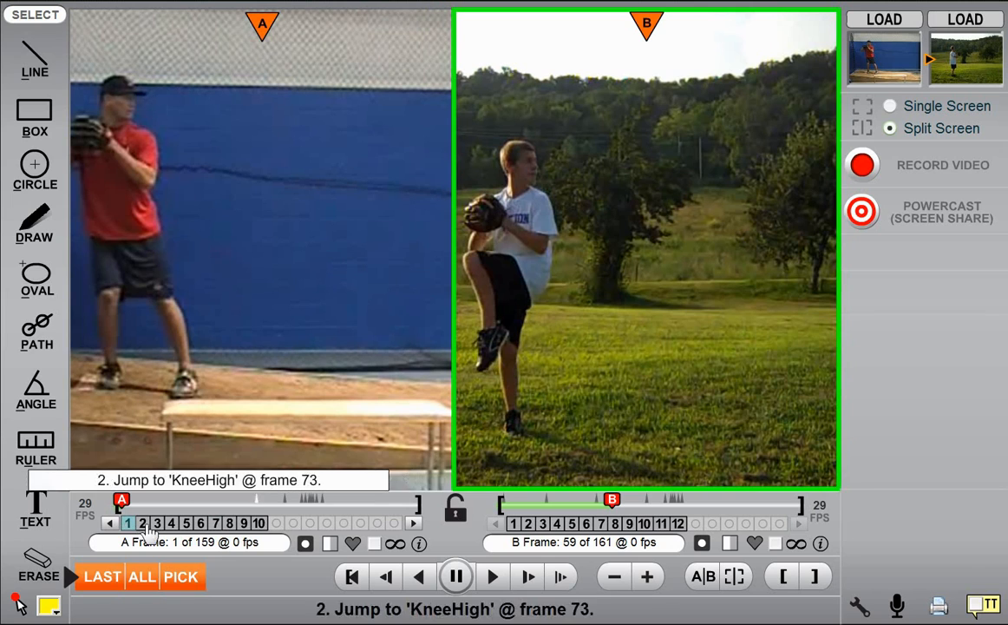
left_click(172, 523)
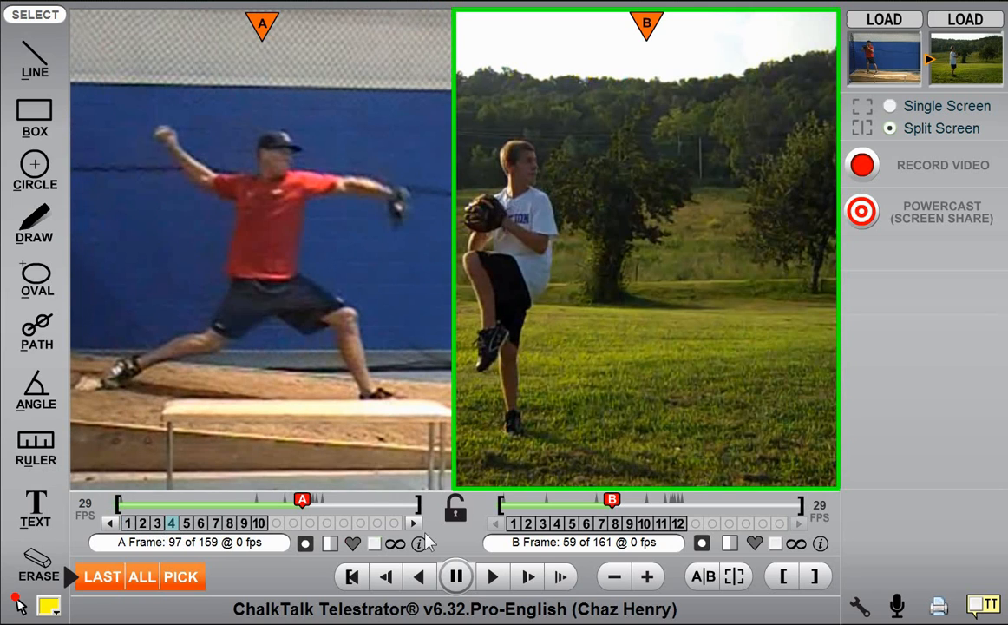
Lock videos A and B together and step through the keyframes of video B from Turn and KneeHigh up to ArmSlot
left_click(457, 518)
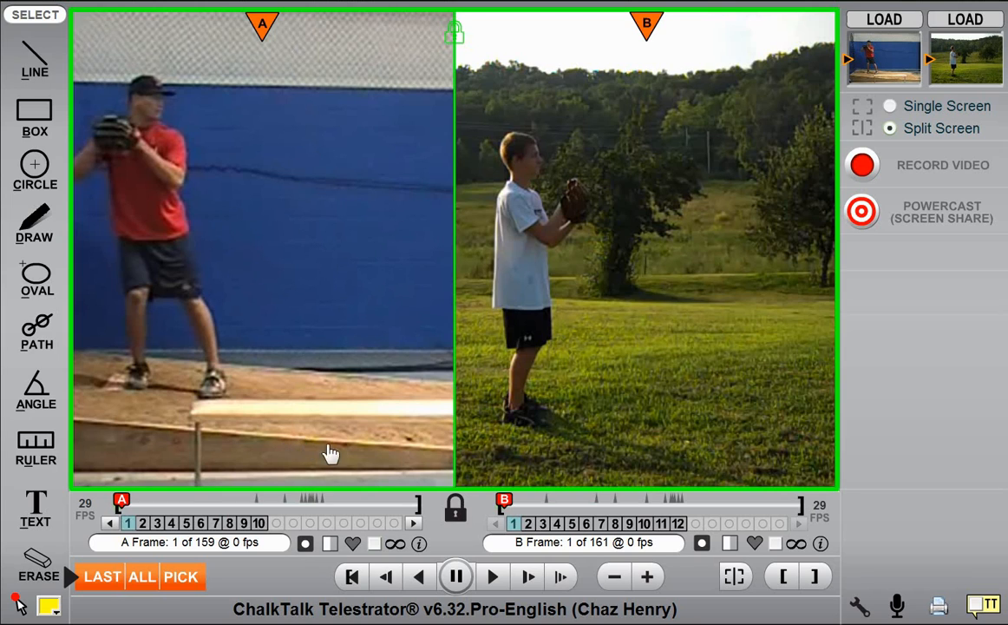
left_click(542, 525)
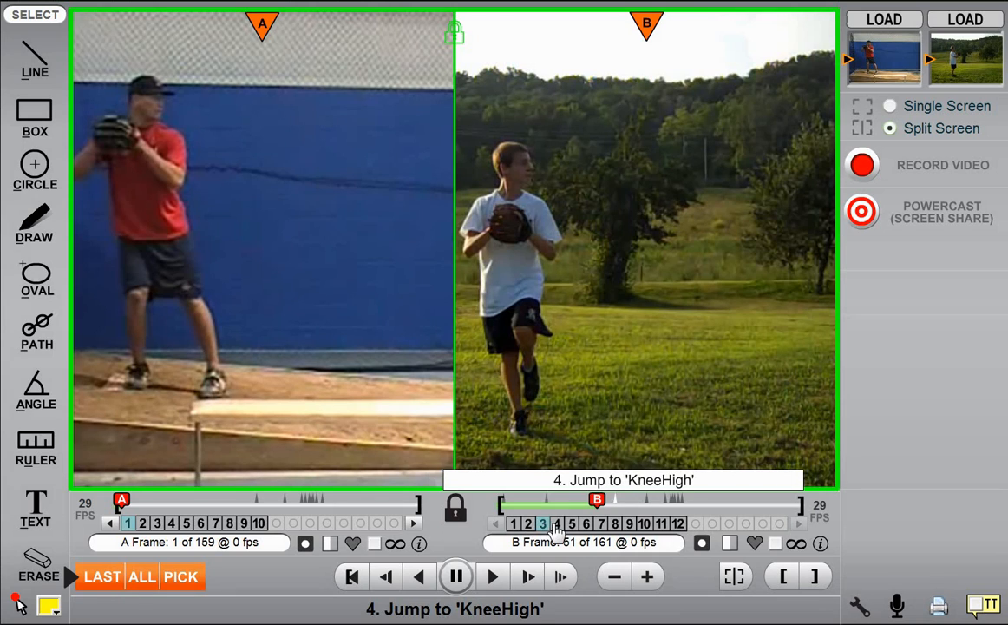
left_click(558, 524)
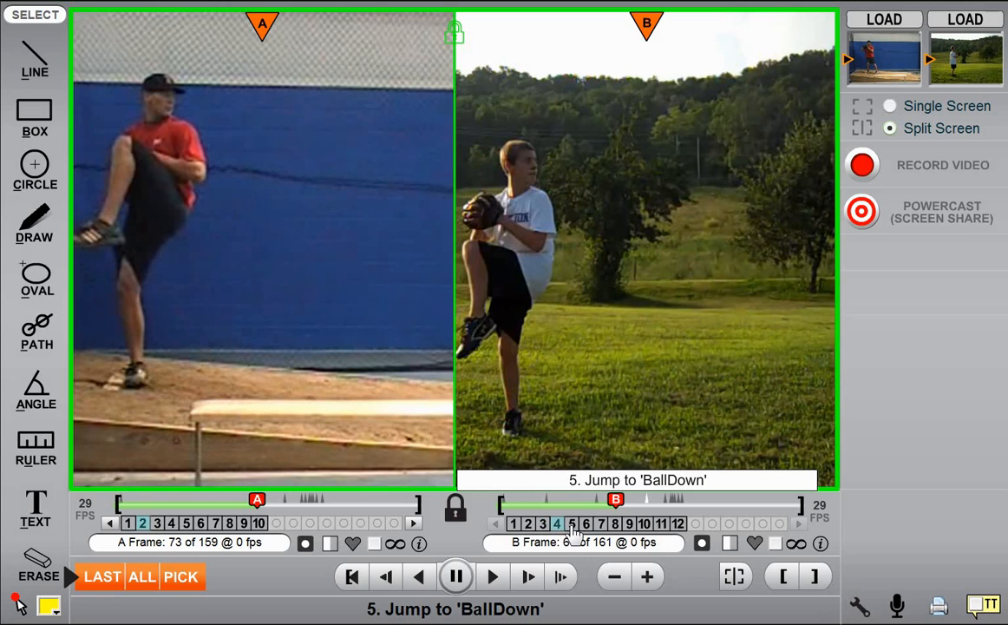
left_click(572, 525)
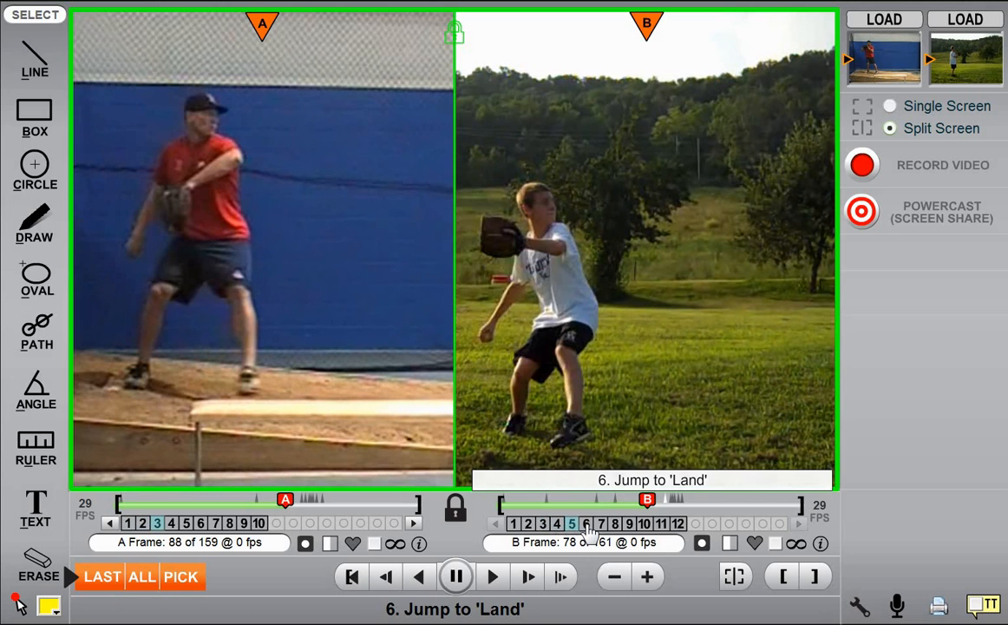
left_click(587, 525)
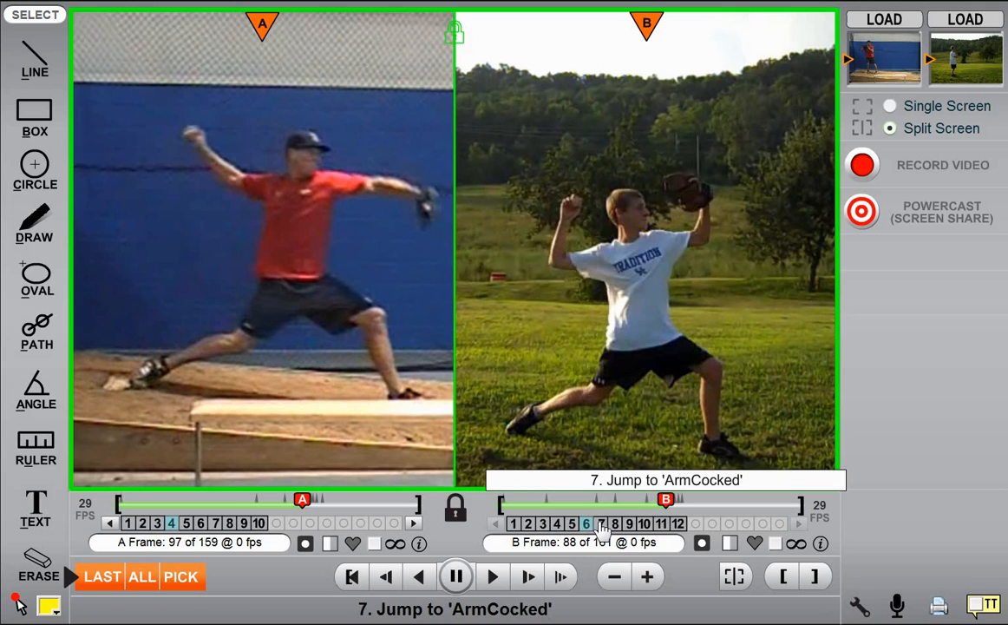
left_click(601, 525)
left_click(616, 526)
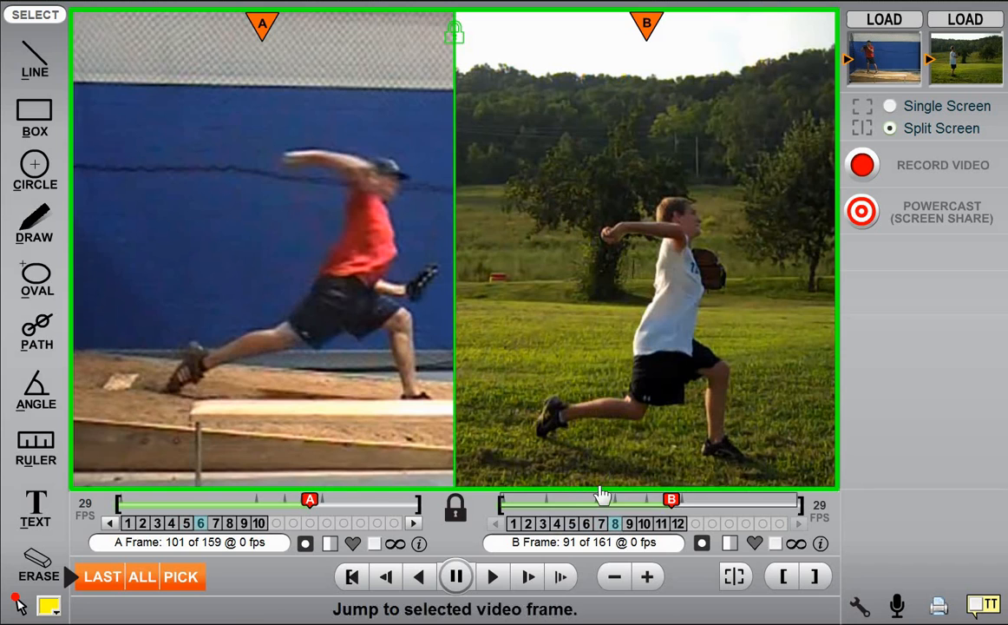
Advance both locked videos together to frame 97 of video B and return them to the Set keyframe
scroll(599, 466, "down", 6)
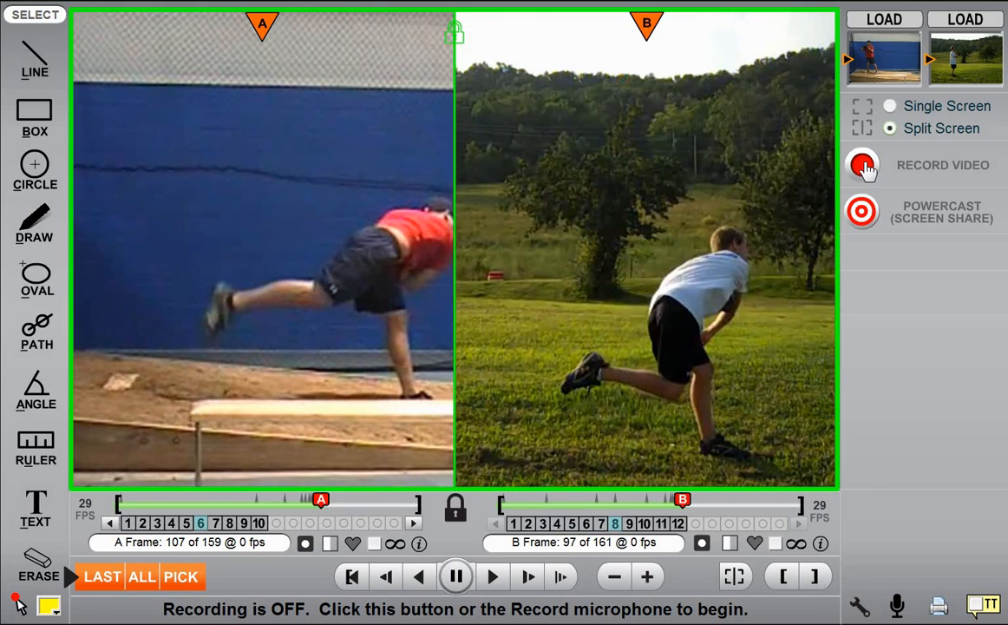
left_click(514, 524)
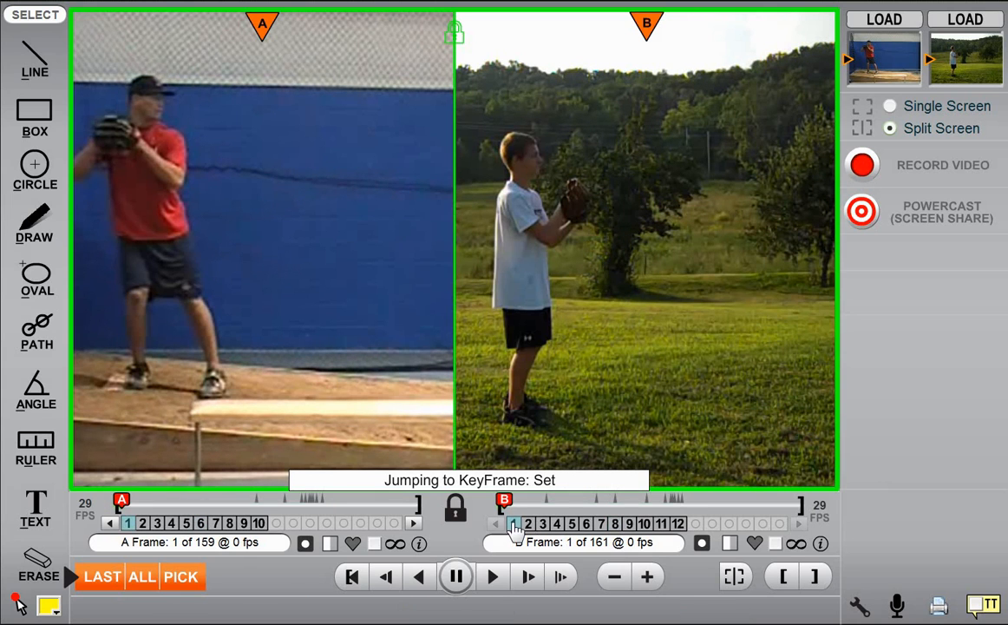